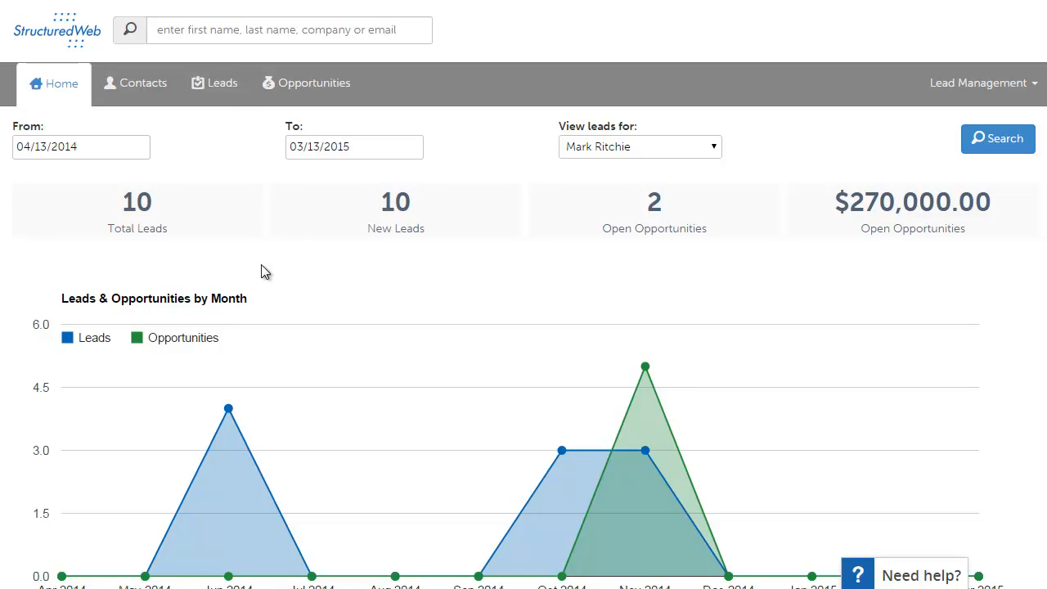
# Go to the leads list and start a new task of the Lead type
pyautogui.click(227, 102)
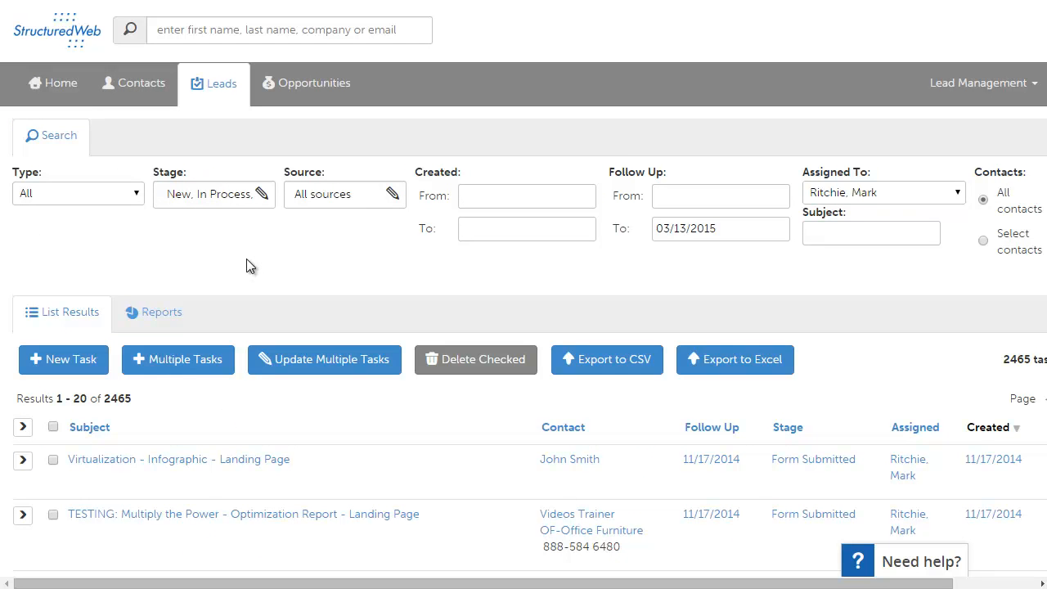
pyautogui.scroll(-1, 248, 262)
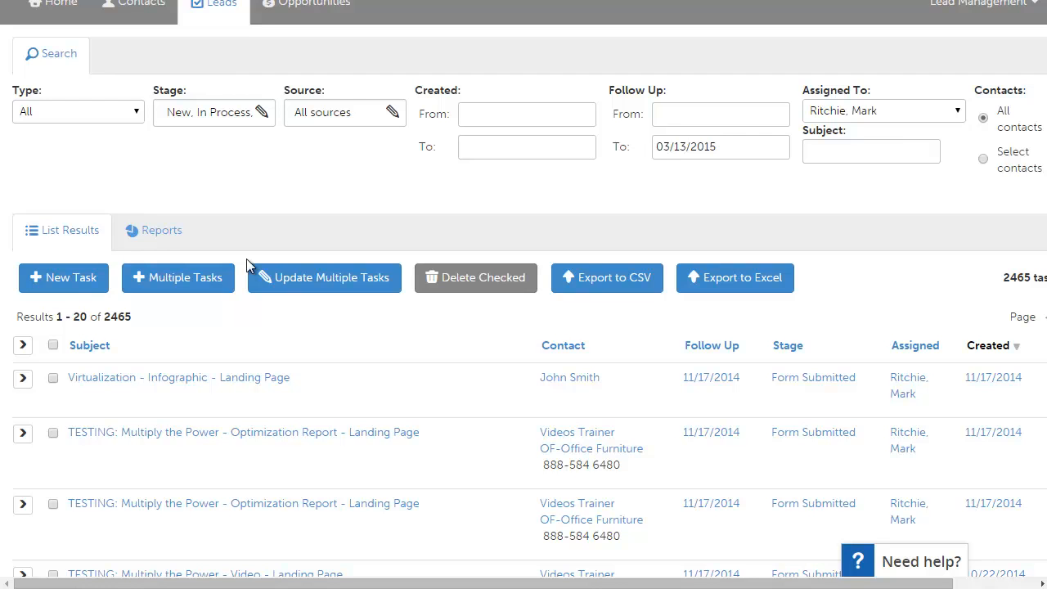
pyautogui.click(80, 284)
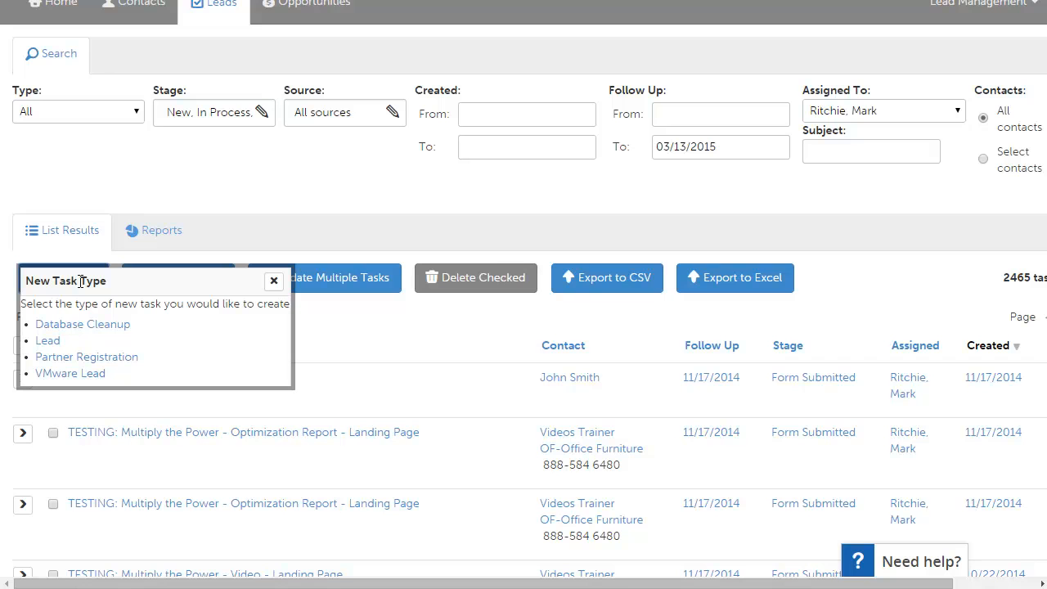
pyautogui.click(62, 343)
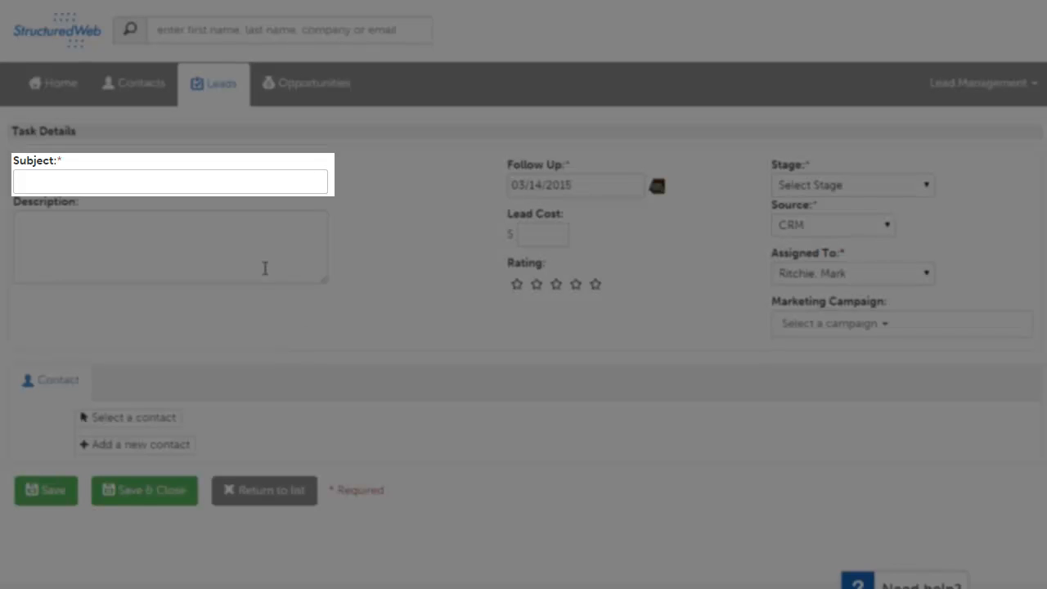
# Enter the subject "Inbound Call from Yellow Pages Ad" and describe a potential customer interested in a network solution to be installed within the next few weeks
pyautogui.click(226, 187)
pyautogui.write('Inbound Call from Yellow Pages Ad')
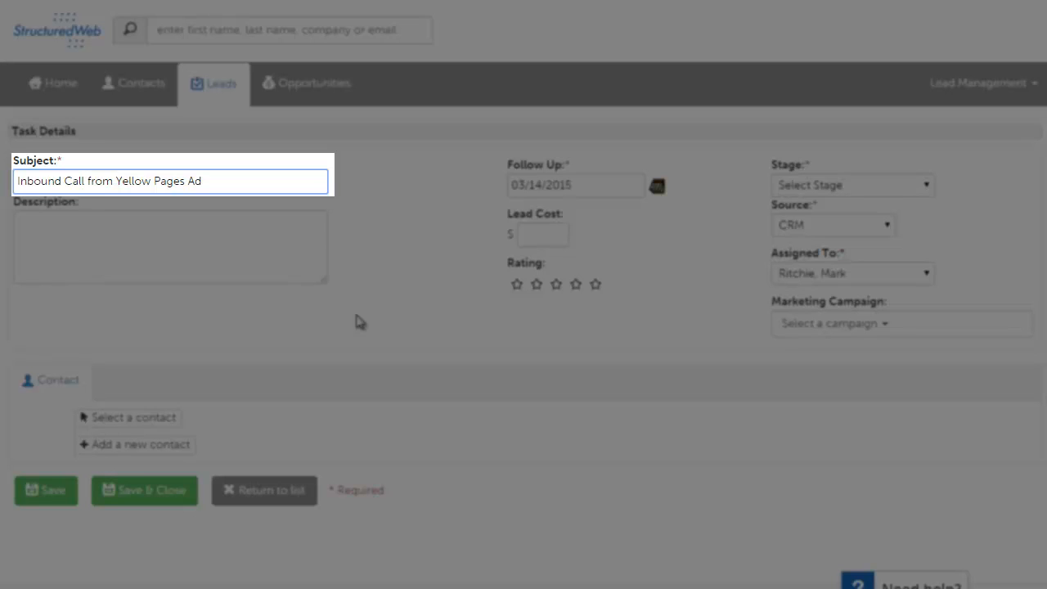
pyautogui.click(357, 317)
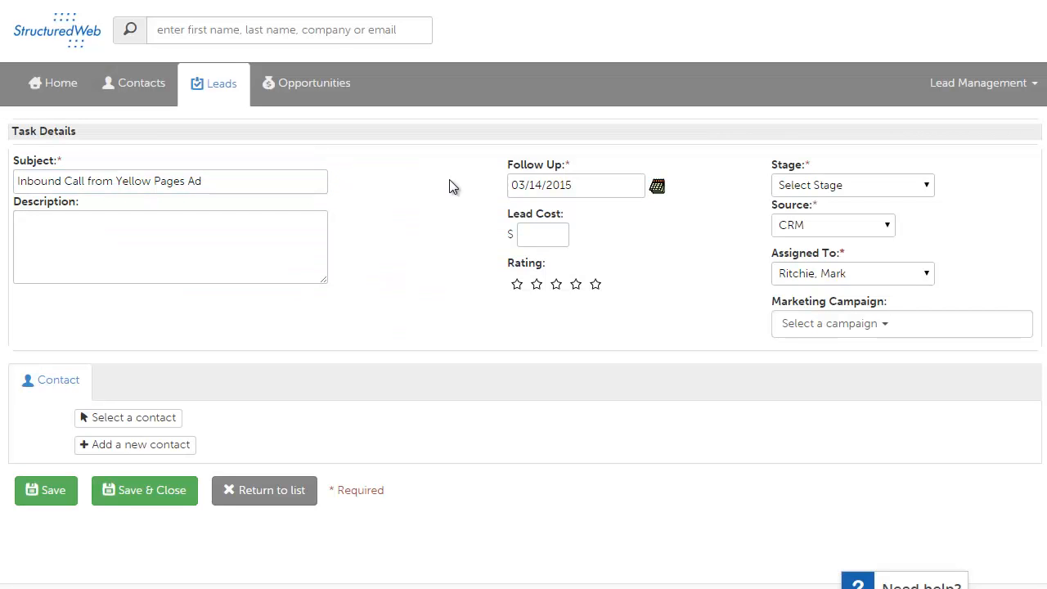
pyautogui.click(220, 229)
pyautogui.write('Potential customer is interested in a network solution to be installed within the next few weeks.')
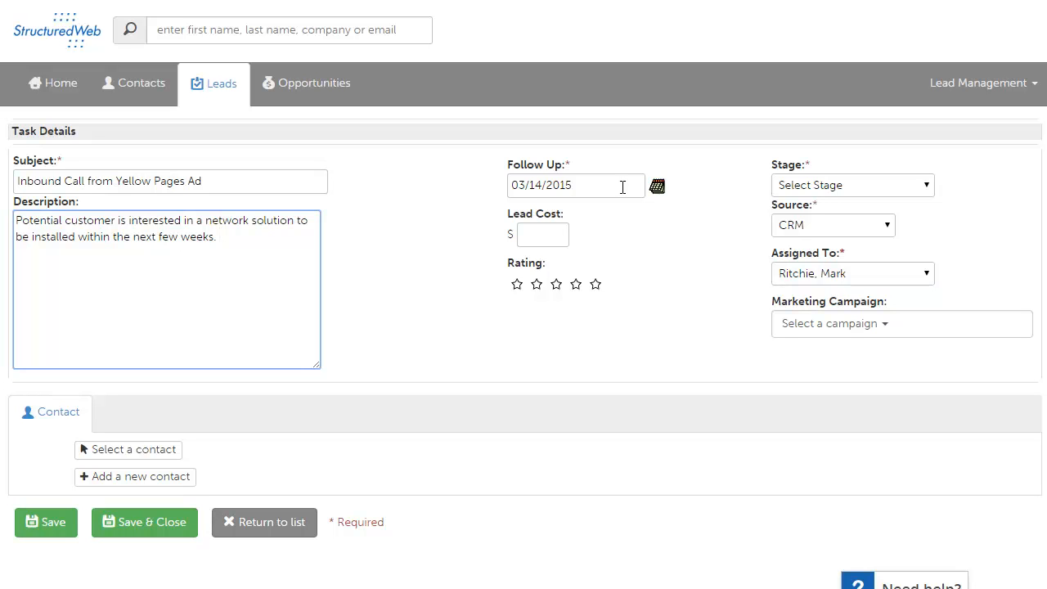
# Set the lead's follow-up date to 03/20/2015 and its lead cost to $25
pyautogui.click(657, 188)
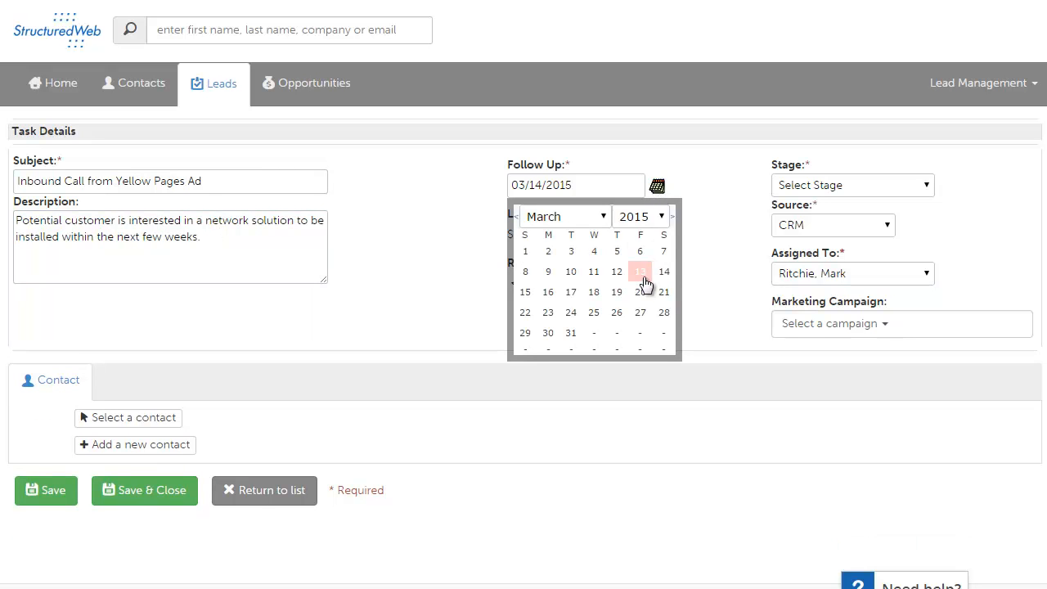
pyautogui.click(640, 292)
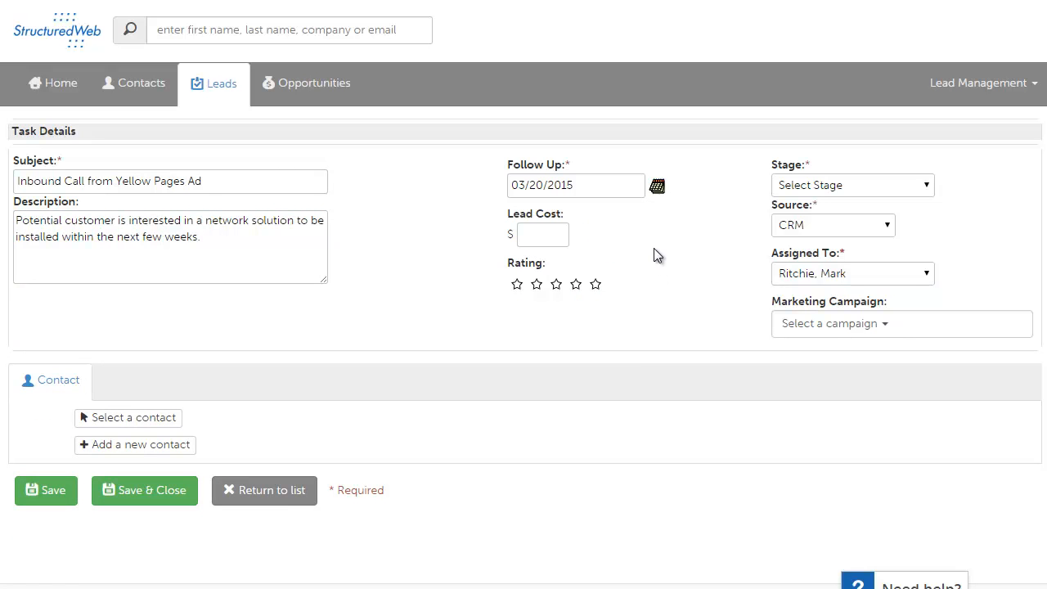
pyautogui.click(547, 237)
pyautogui.write('25')
pyautogui.click(668, 271)
# Set the lead's stage to Follow-up and its source to Yellow Pages
pyautogui.click(900, 186)
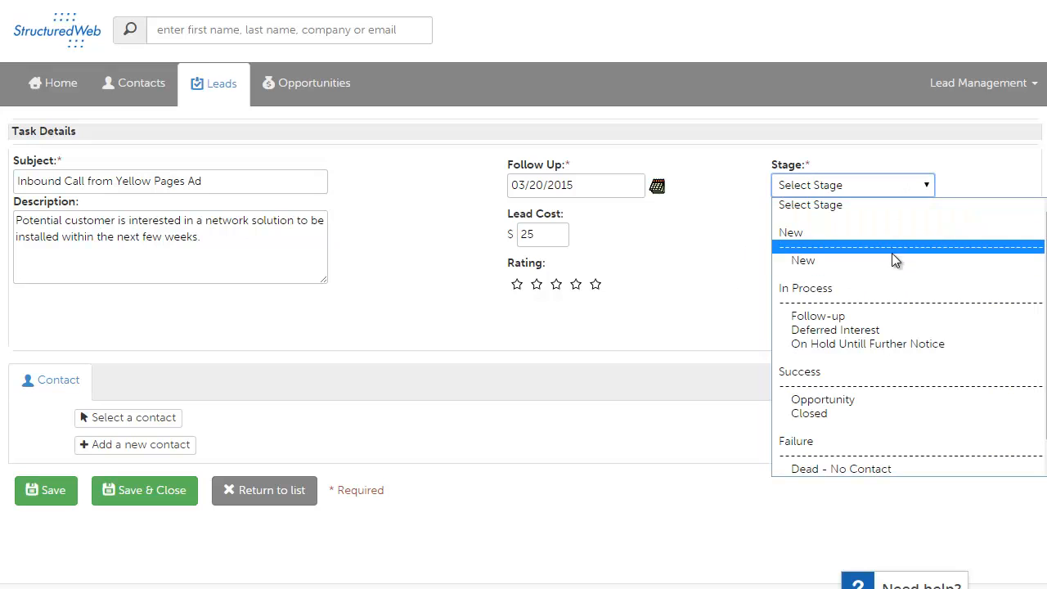
pyautogui.click(889, 315)
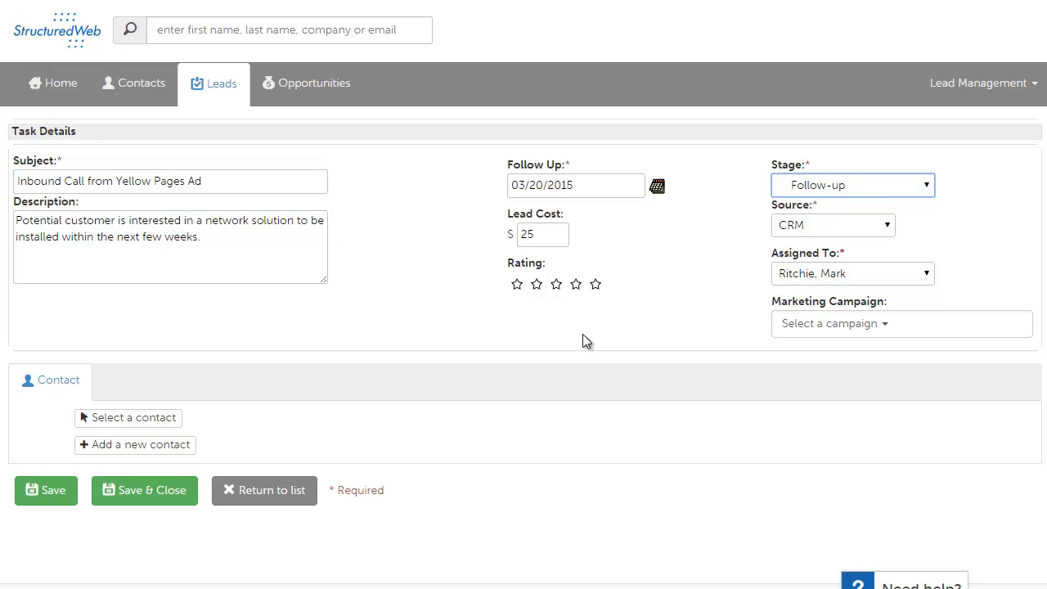
pyautogui.click(721, 283)
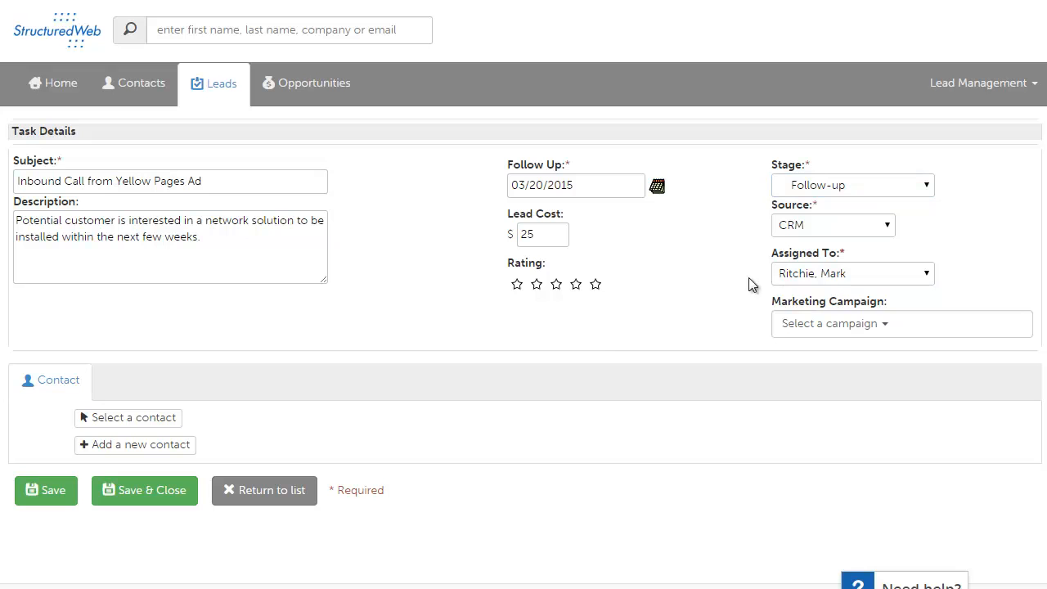
pyautogui.click(882, 232)
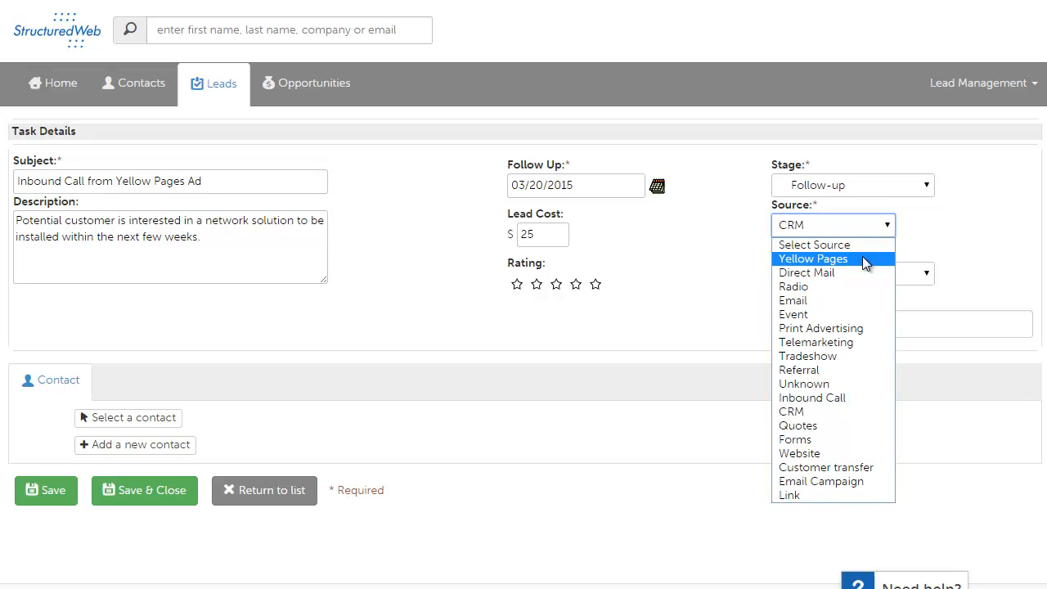
pyautogui.click(862, 259)
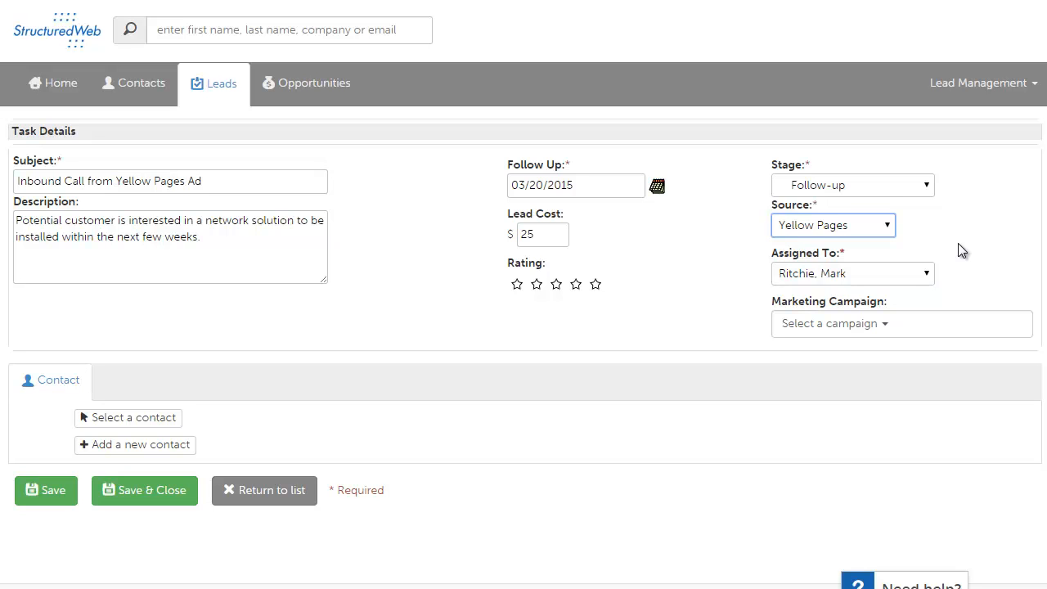
pyautogui.click(480, 340)
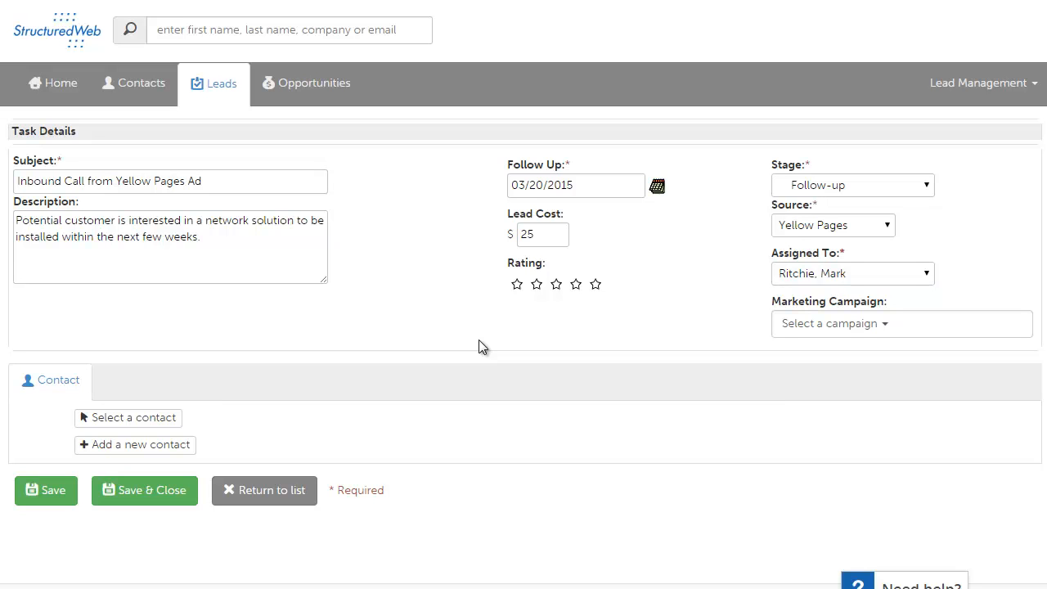
# Switch the lead's assignee to another representative and back to the original one
pyautogui.click(814, 275)
pyautogui.click(824, 296)
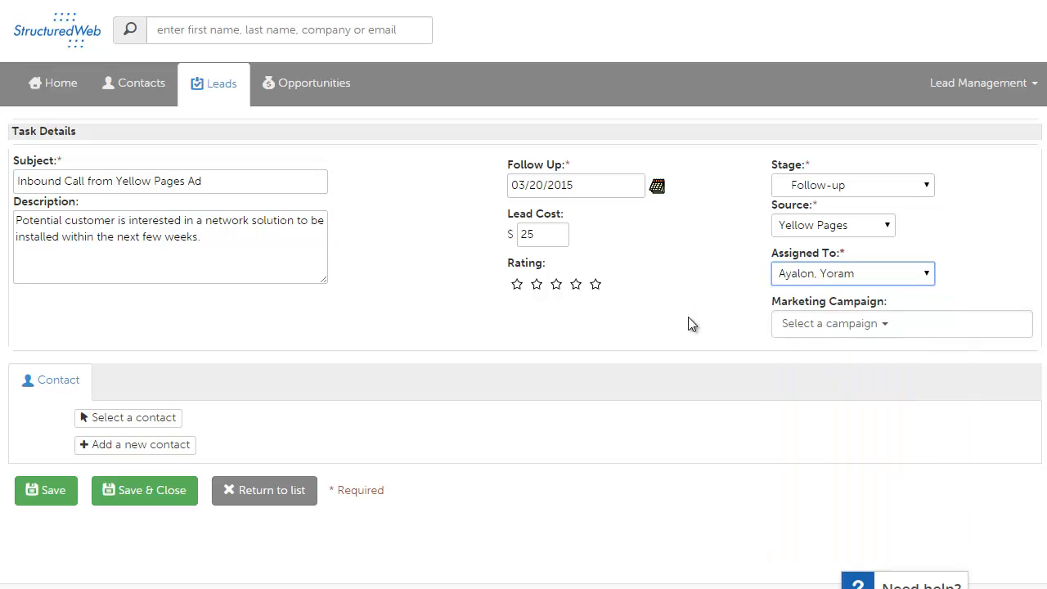
pyautogui.click(809, 275)
pyautogui.scroll(-3, 814, 405)
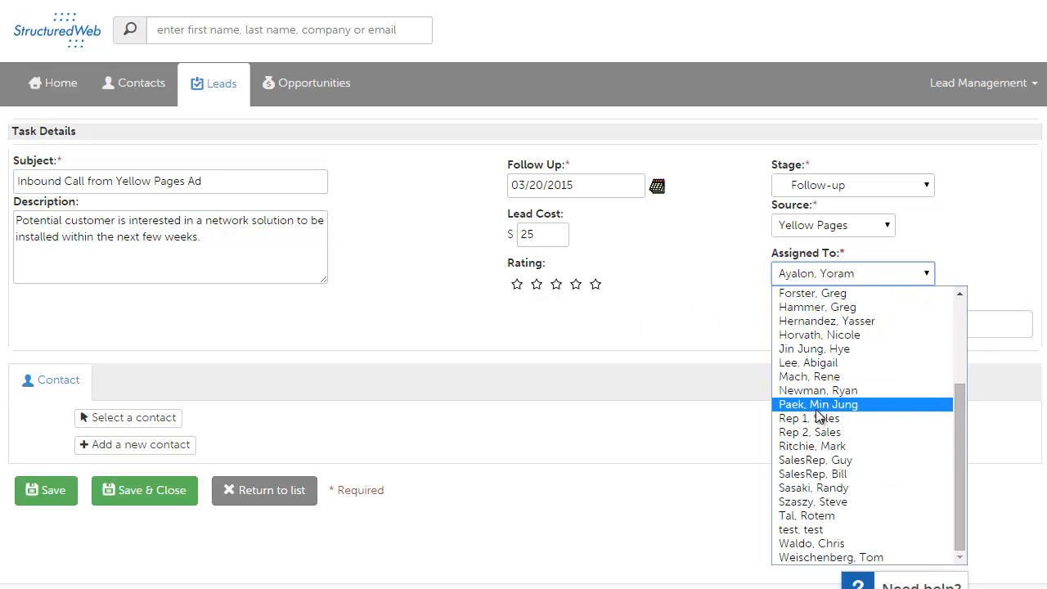
pyautogui.click(837, 446)
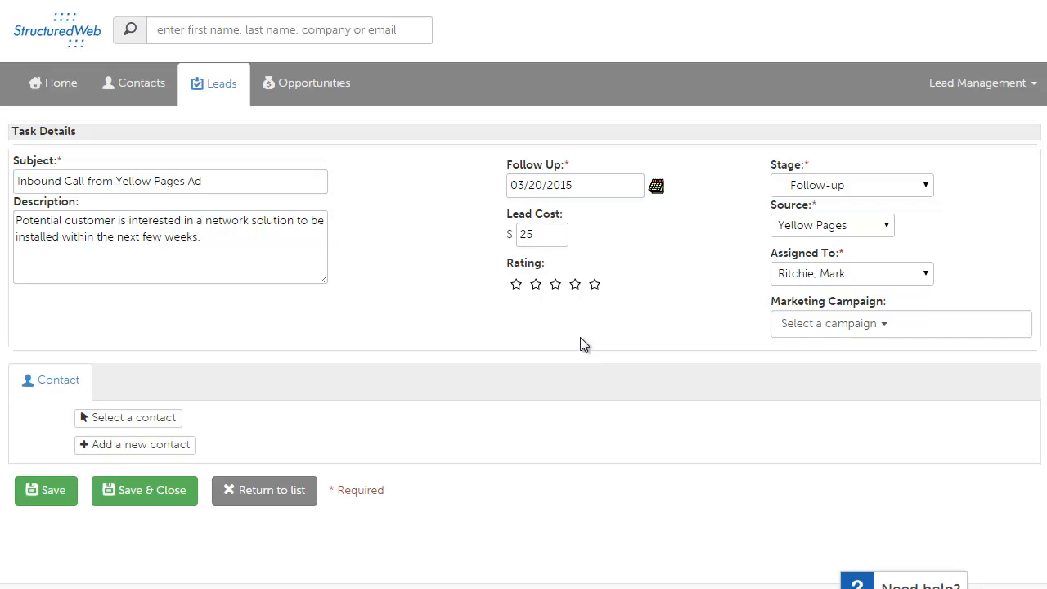
# Set the marketing campaign to 3/2015 Yellow Pages Ad and attach the existing Greg's Copy Center contact by searching for the contact's last name
pyautogui.click(892, 331)
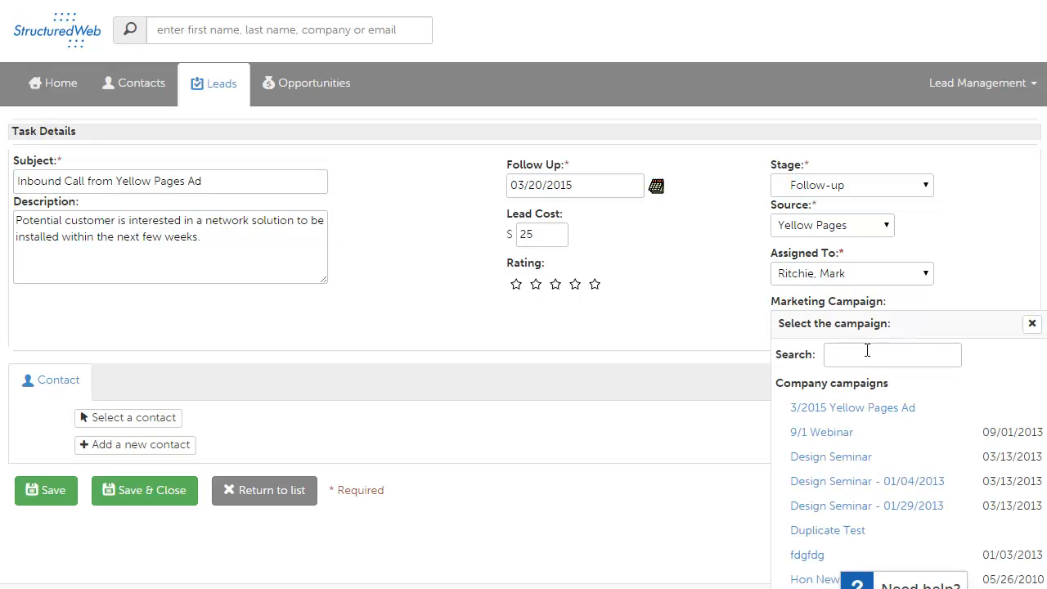
pyautogui.click(859, 409)
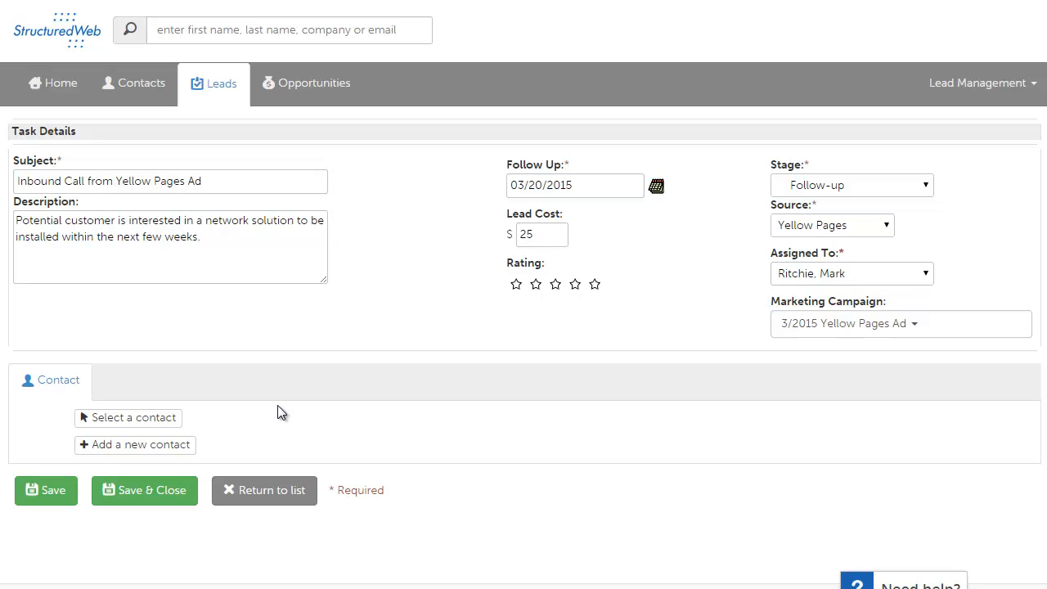
pyautogui.click(182, 419)
pyautogui.moveTo(123, 0); pyautogui.dragTo(367, 53)
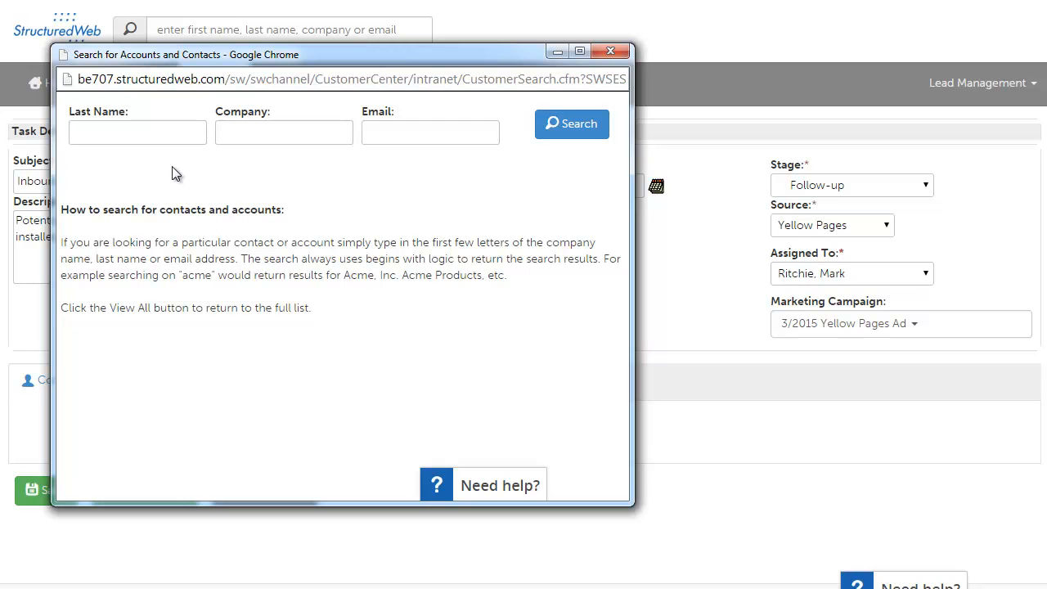
pyautogui.click(162, 135)
pyautogui.write('forster')
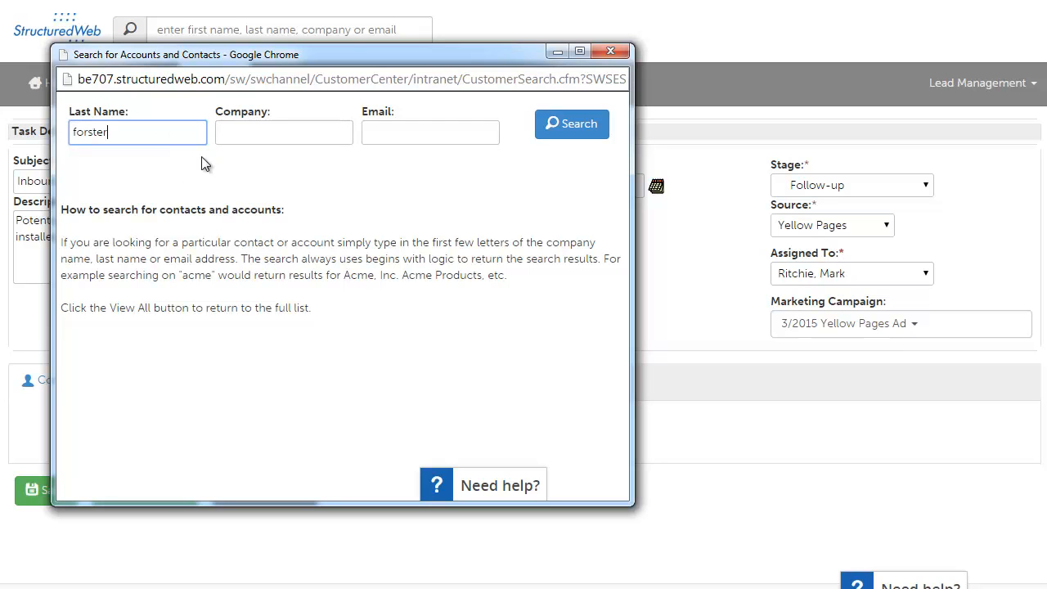
pyautogui.click(542, 131)
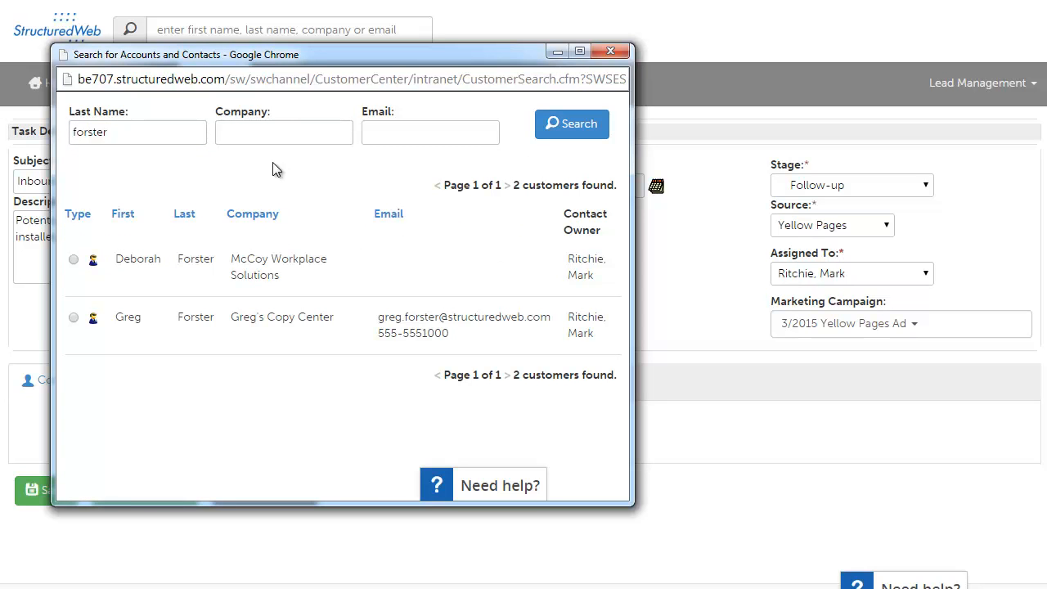
pyautogui.click(74, 319)
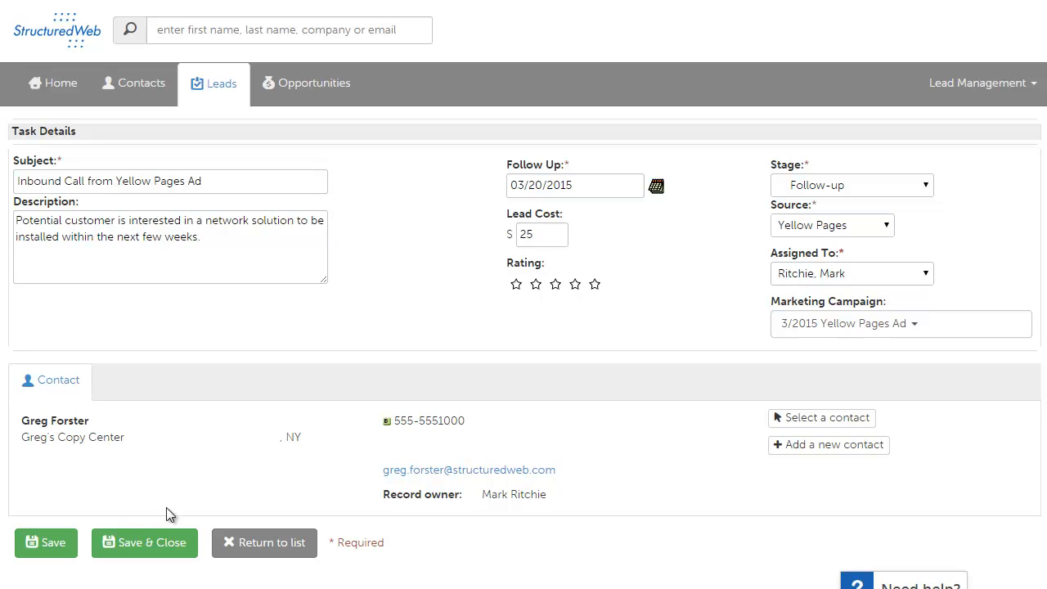
# Save the new lead and return to the leads list
pyautogui.click(51, 552)
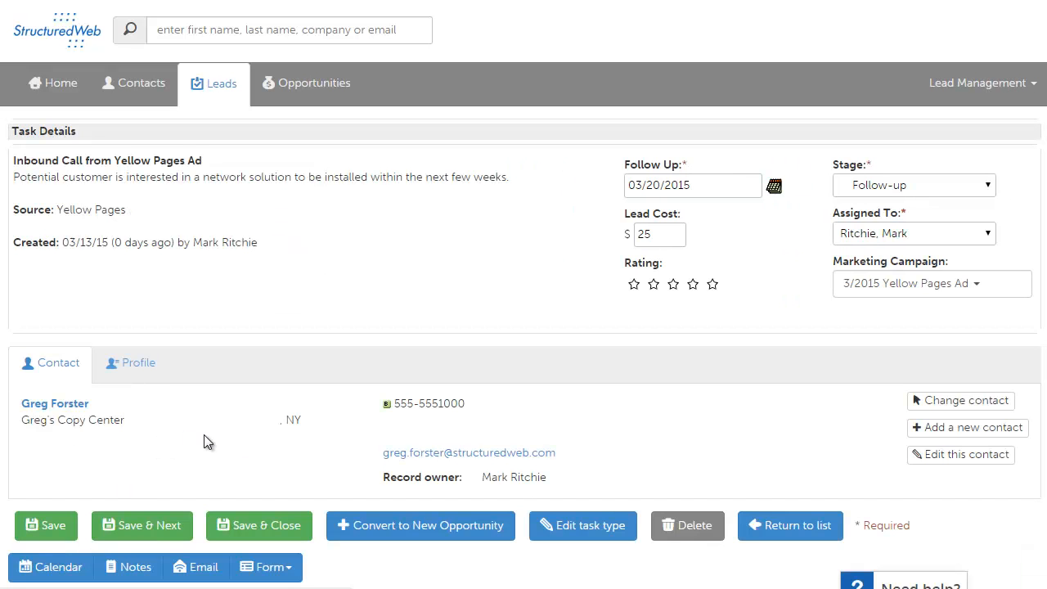
pyautogui.scroll(-2, 380, 257)
pyautogui.scroll(2, 380, 258)
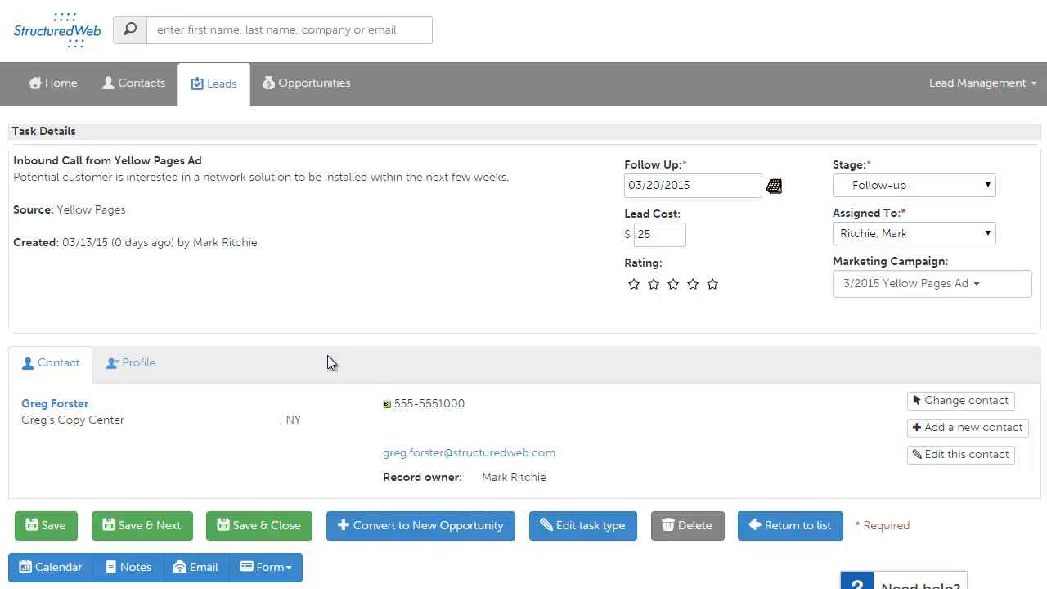
pyautogui.click(784, 532)
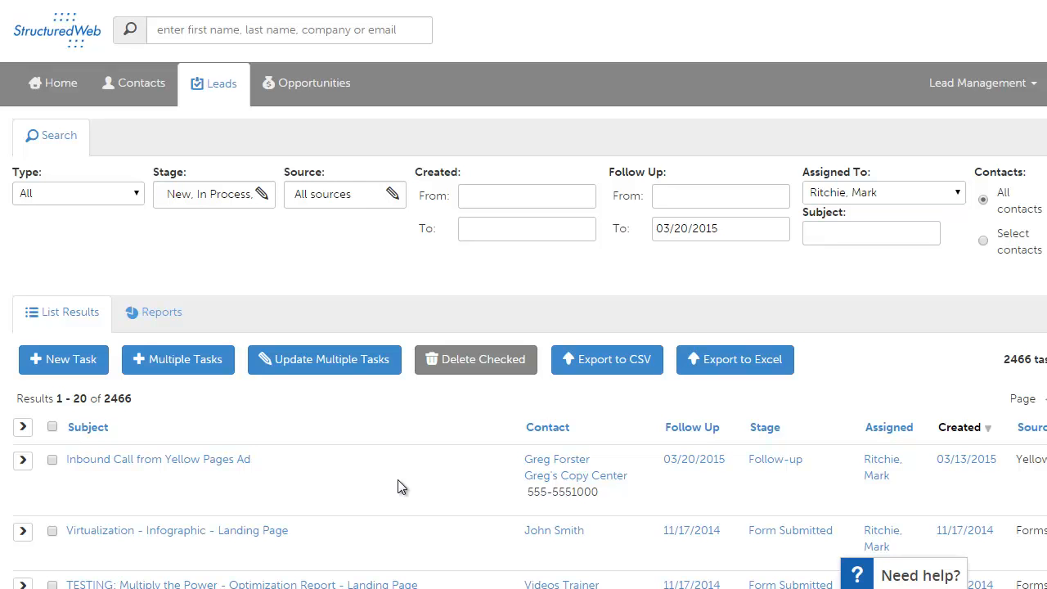
# Check the inline editing options for the Yellow Pages lead's follow-up date, stage and assignee without changing them
pyautogui.click(686, 463)
pyautogui.scroll(-2, 695, 470)
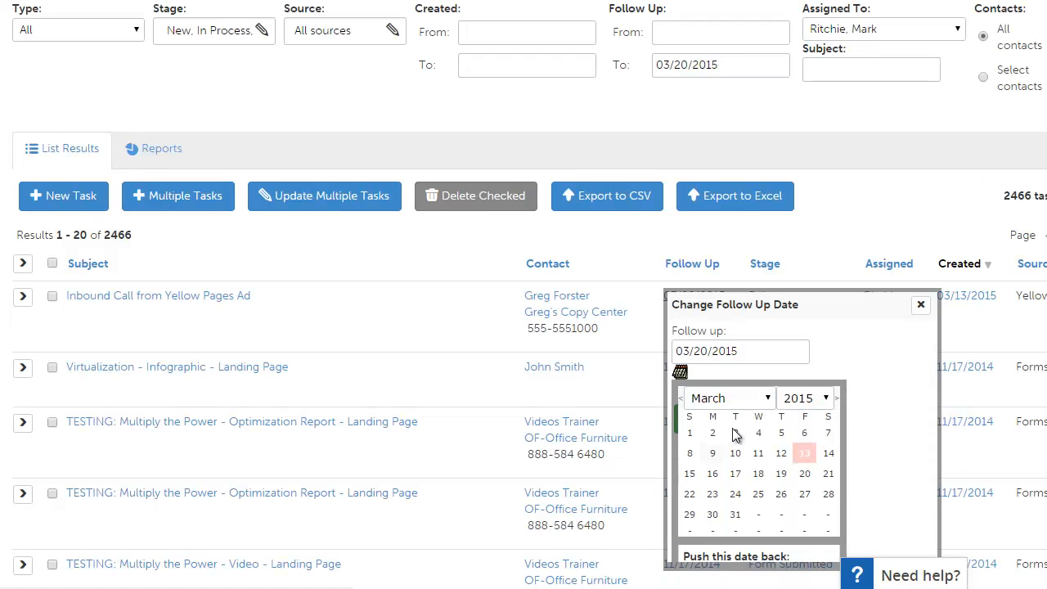
pyautogui.click(918, 309)
pyautogui.click(782, 300)
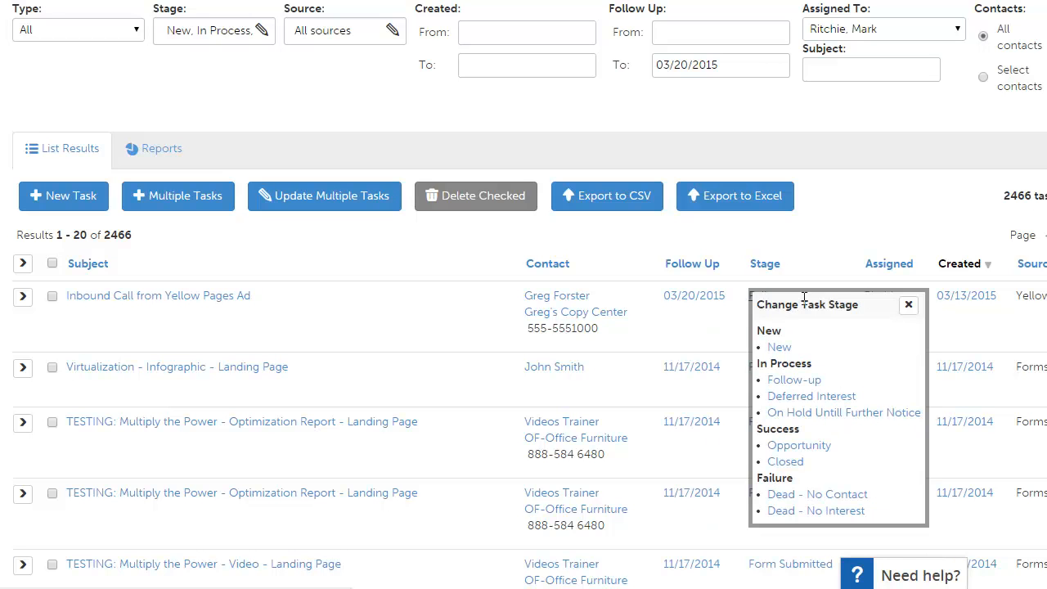
pyautogui.click(907, 306)
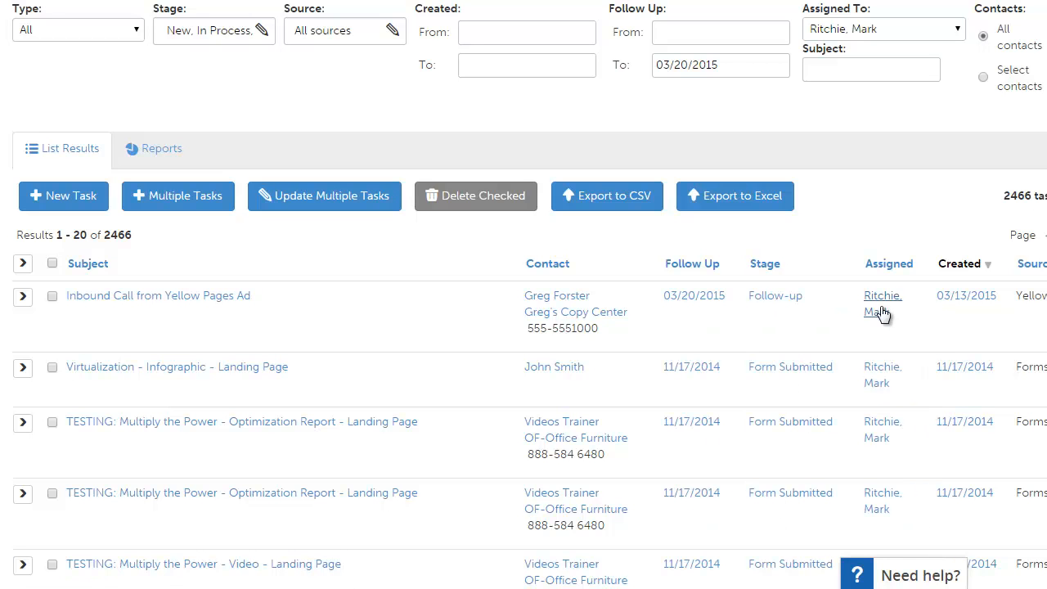
pyautogui.click(883, 304)
pyautogui.click(1042, 306)
# Expand the Yellow Pages lead's row to view its quick actions and collapse it again
pyautogui.click(19, 299)
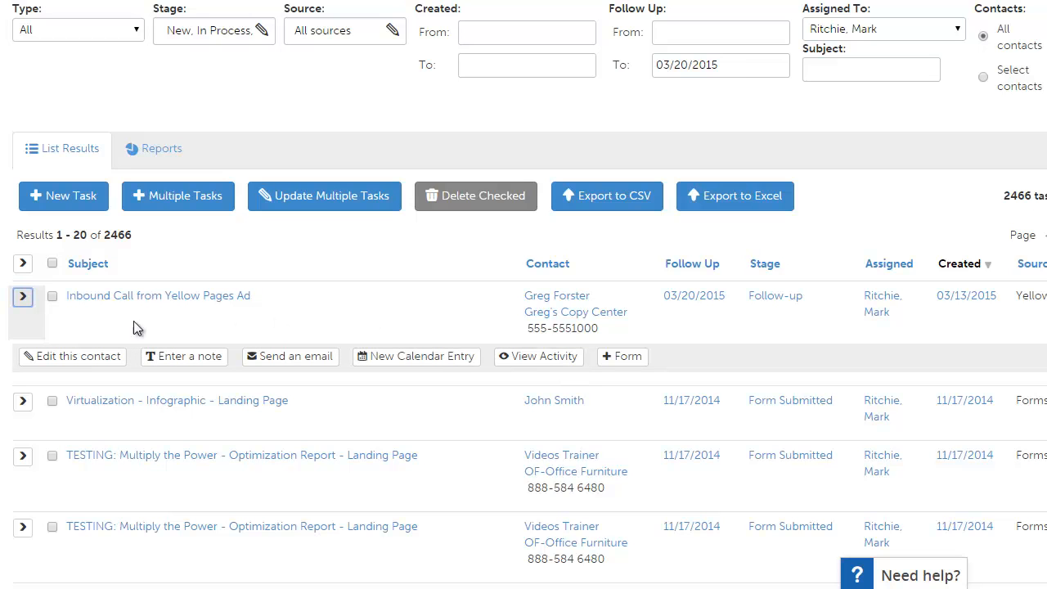
pyautogui.click(22, 298)
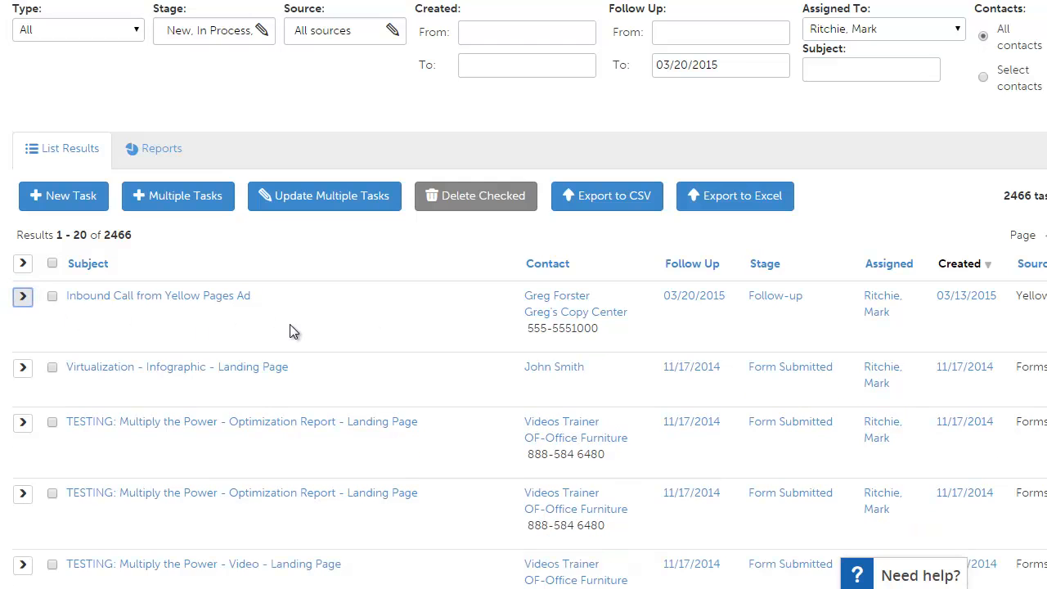
pyautogui.scroll(1, 292, 331)
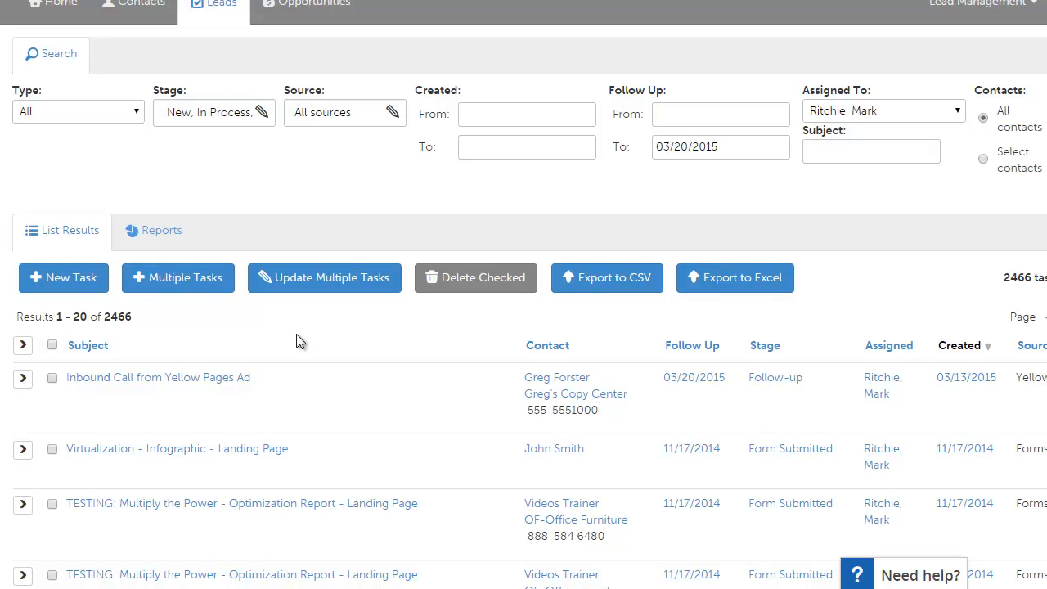